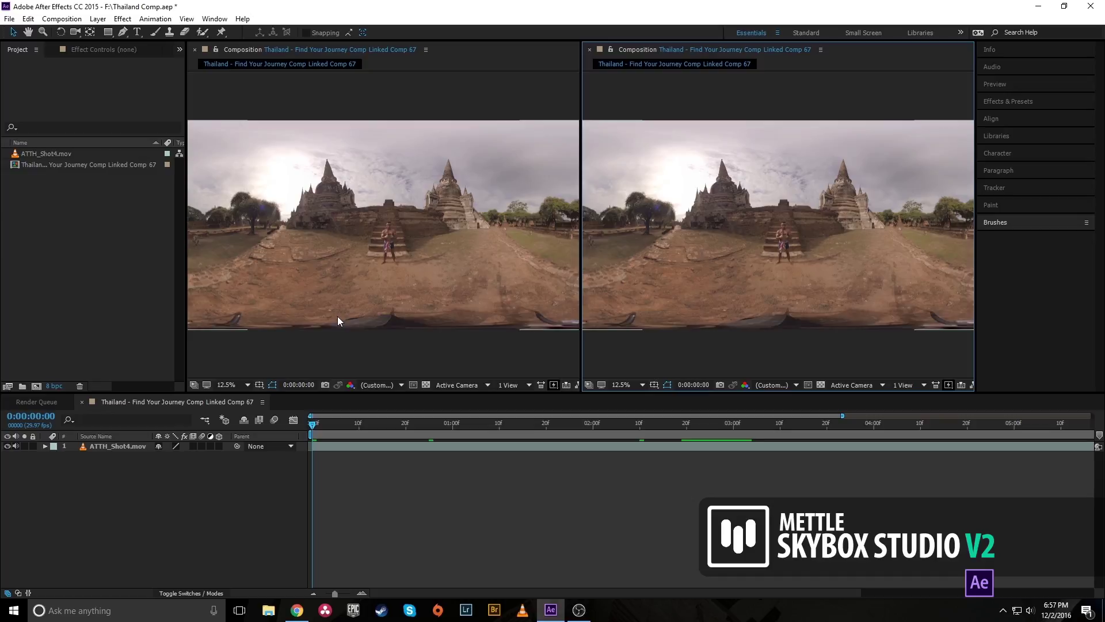
Deselect the footage layer and open the SkyBox Composer panel from the Window menu
{"action": "left_click", "coordinate": [483, 335]}
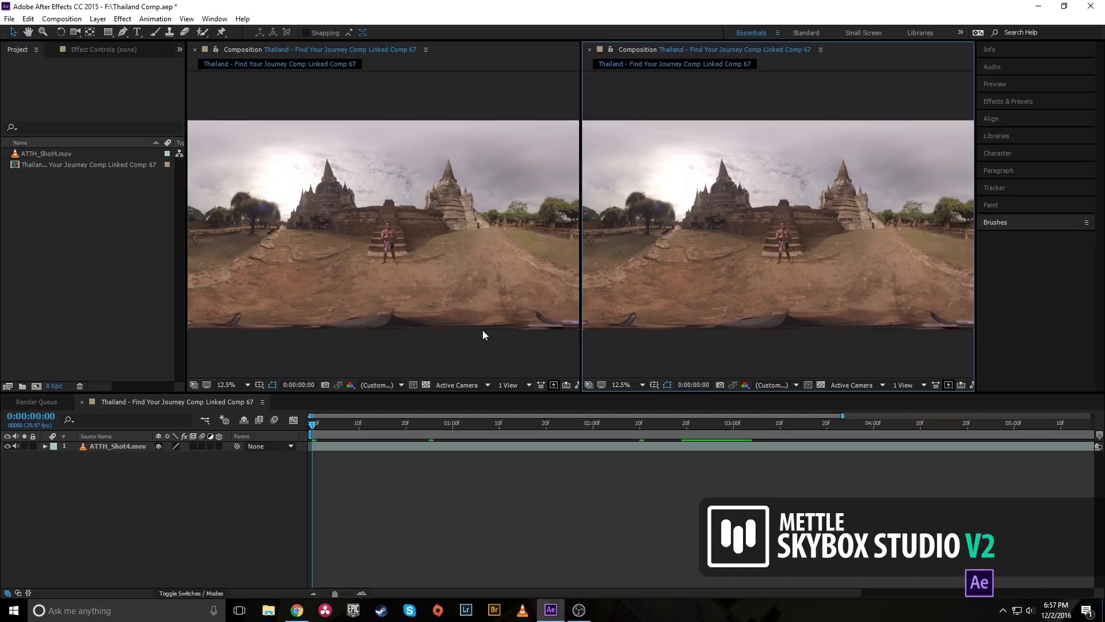
{"action": "left_click", "coordinate": [217, 20]}
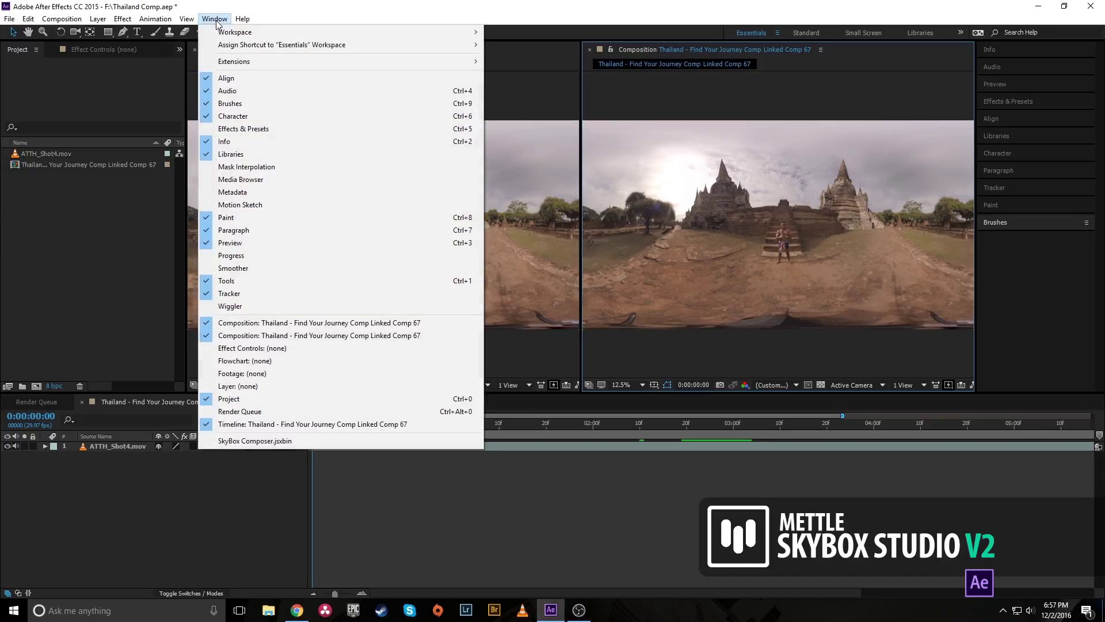
{"action": "left_click", "coordinate": [268, 441]}
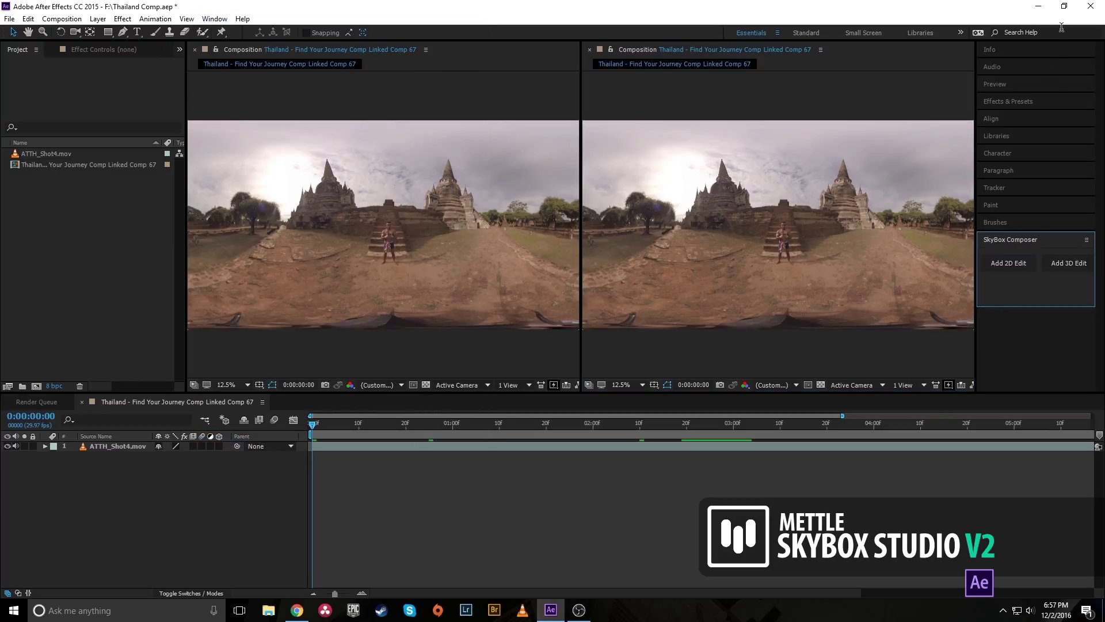
Set up a new 2D edit using the Thailand comp as the 360 source, with comp width 3840
{"action": "left_click", "coordinate": [1009, 266]}
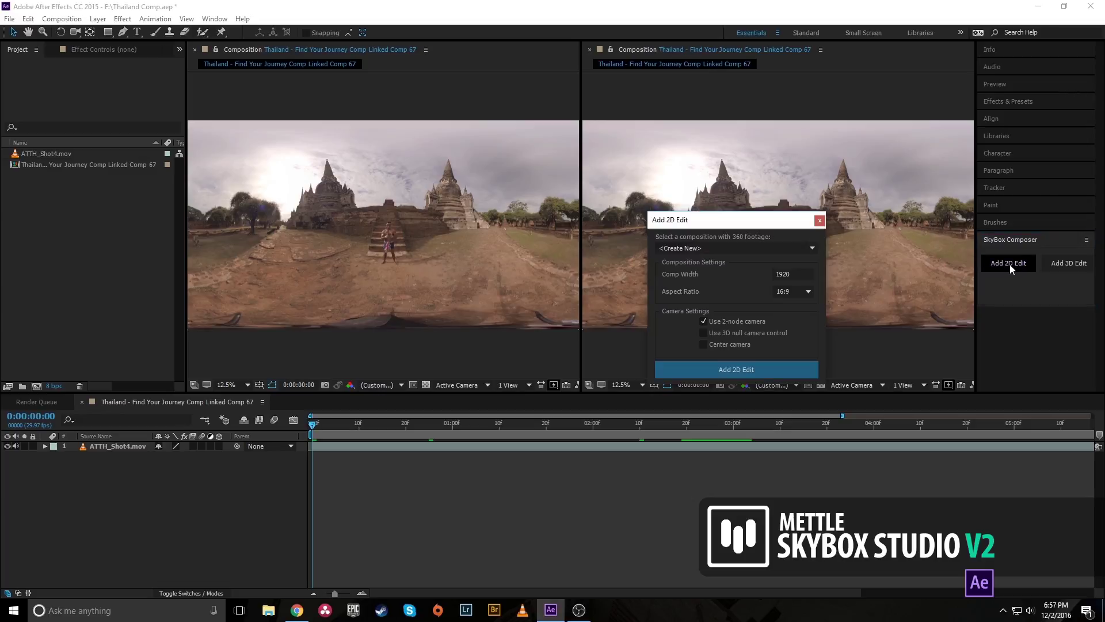
{"action": "left_click", "coordinate": [710, 249]}
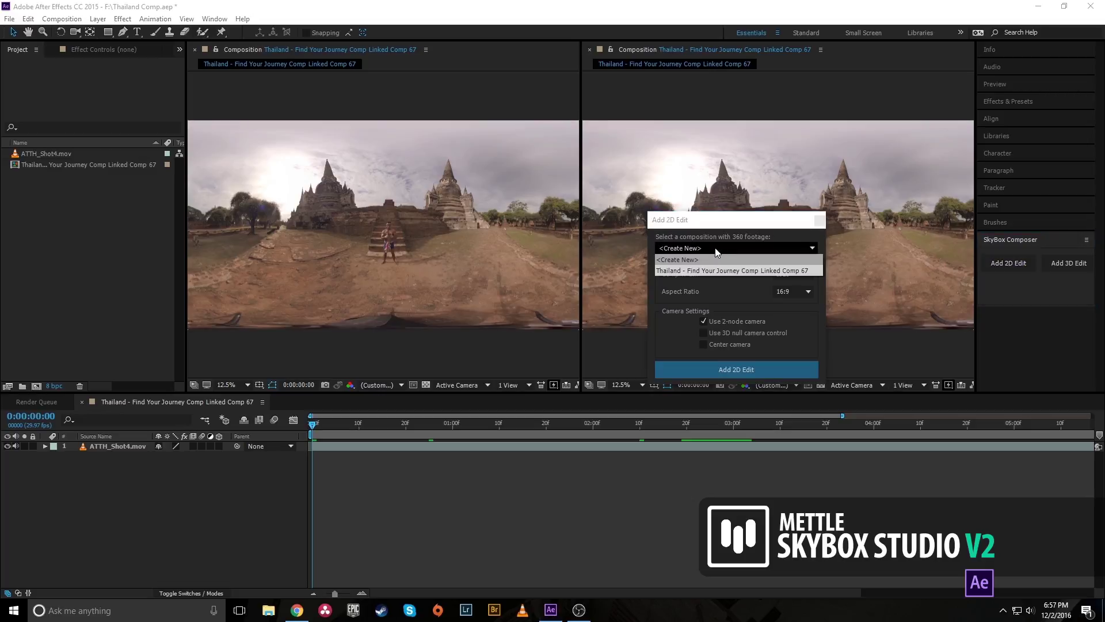
{"action": "left_click", "coordinate": [739, 270]}
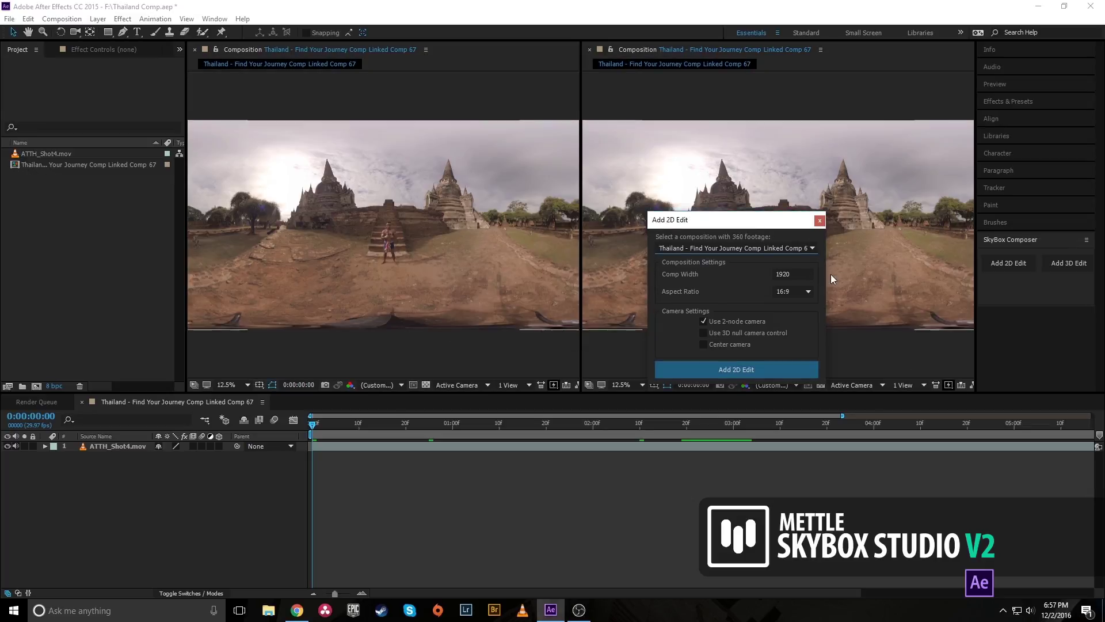
{"action": "double_click", "coordinate": [793, 274]}
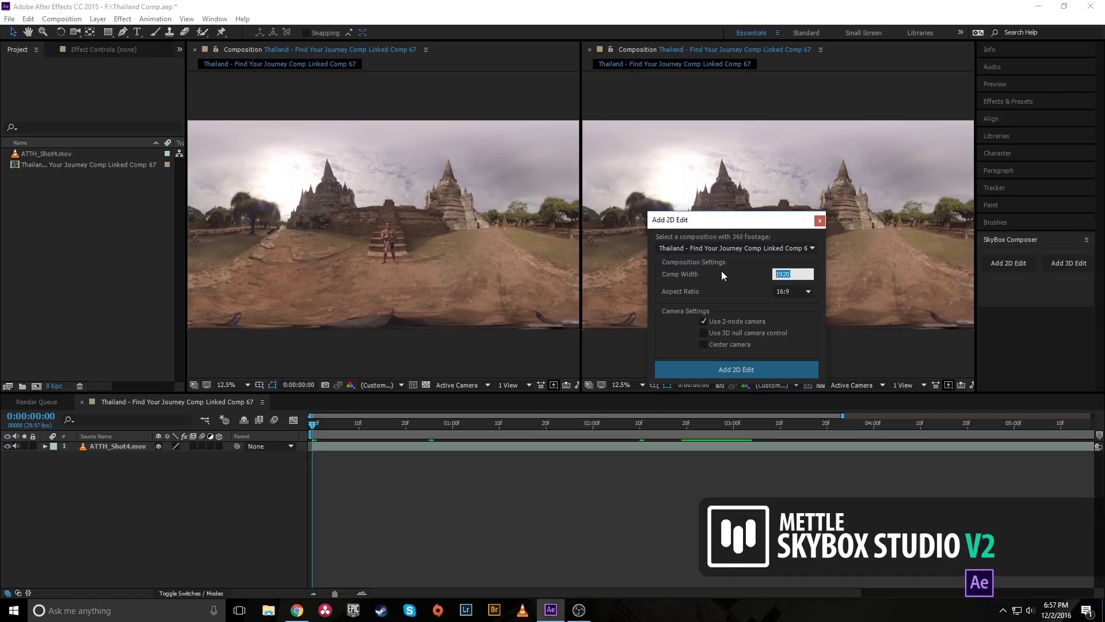
{"action": "type", "text": "3840"}
Create the 2D edit comps and reveal Edit1 and SkyBoxV2 Output in the project folder
{"action": "left_click", "coordinate": [739, 368]}
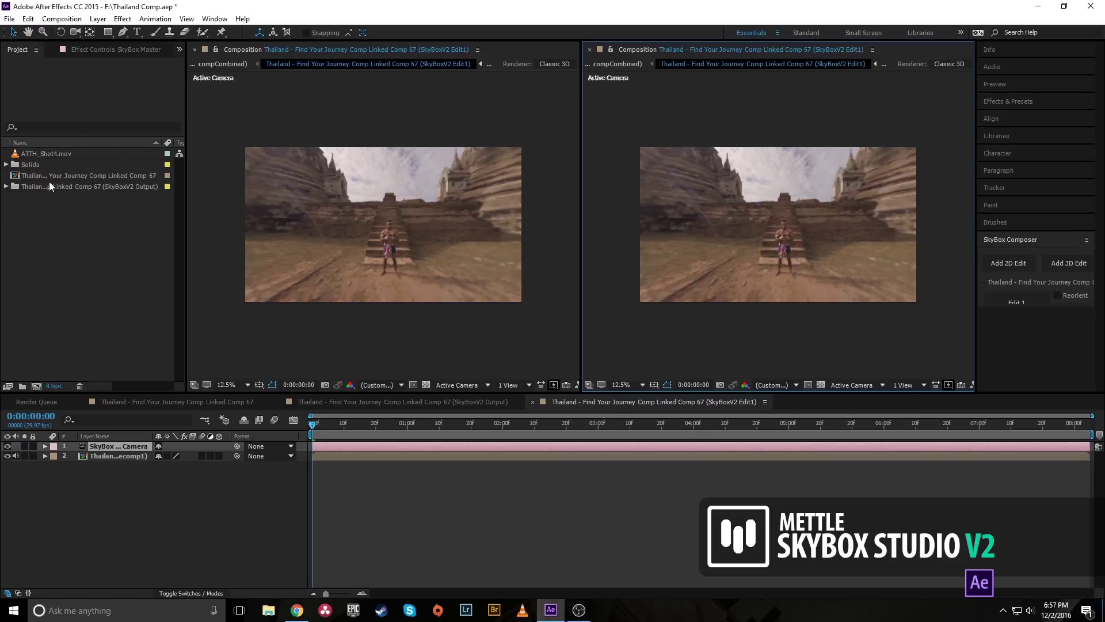
{"action": "left_click", "coordinate": [6, 186]}
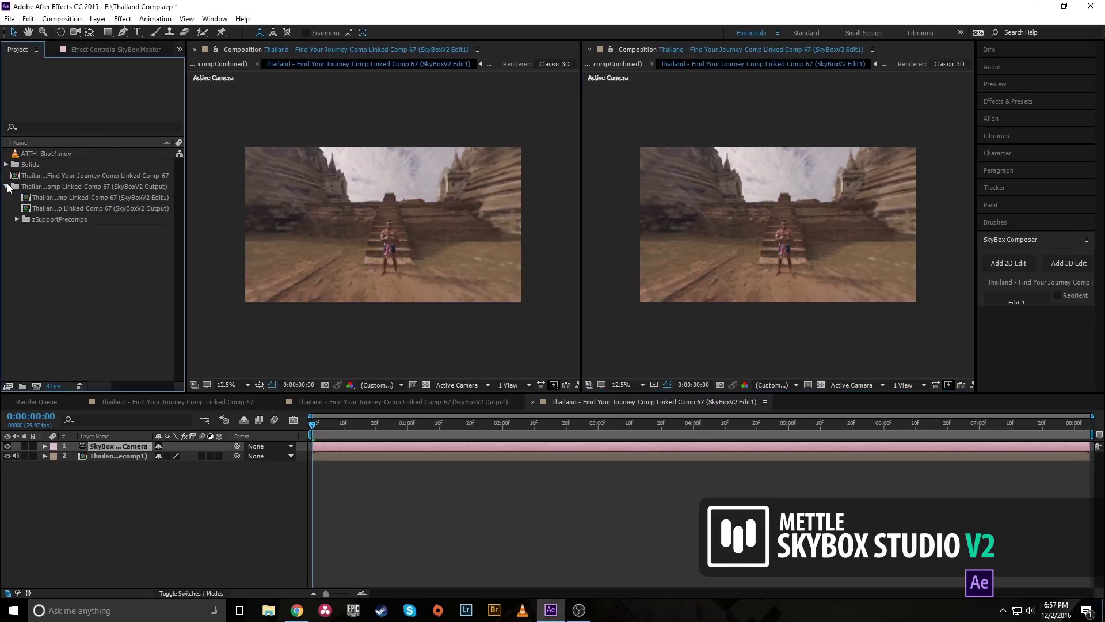
{"action": "left_click", "coordinate": [143, 197]}
{"action": "left_click", "coordinate": [145, 210]}
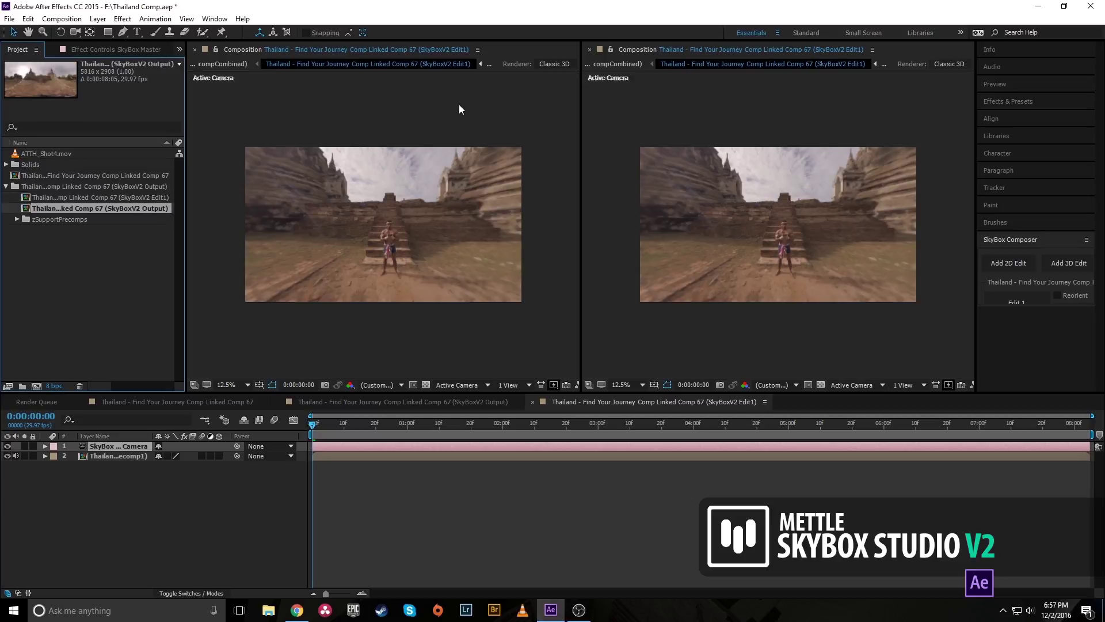
Show the SkyBoxV2 Output comp in the right viewer beside the Edit1 view
{"action": "left_click", "coordinate": [398, 102]}
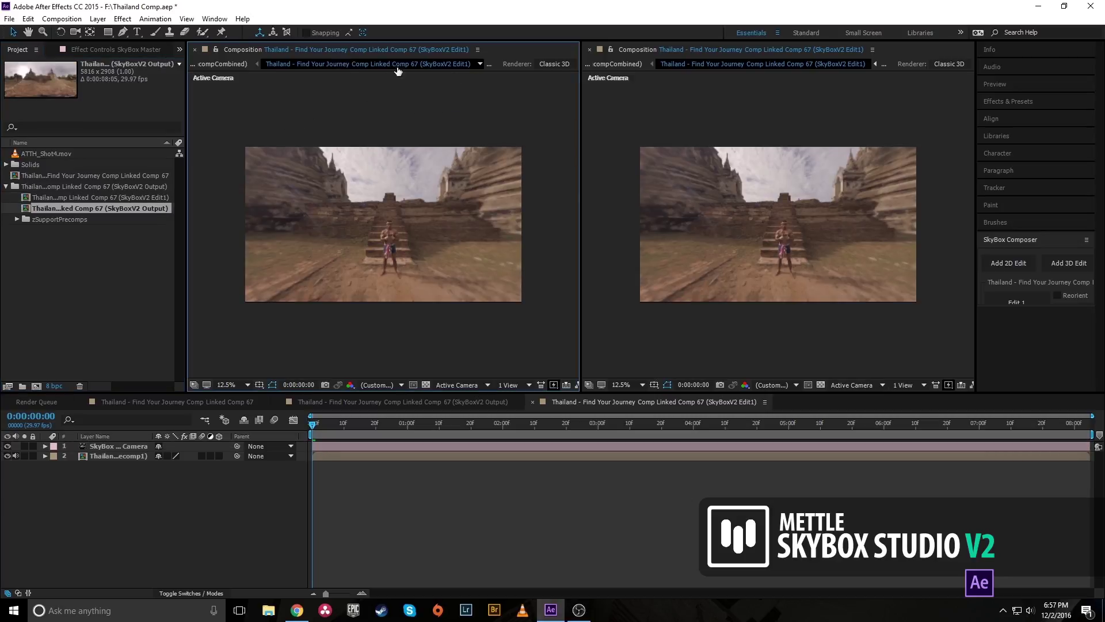
{"action": "left_click", "coordinate": [489, 65]}
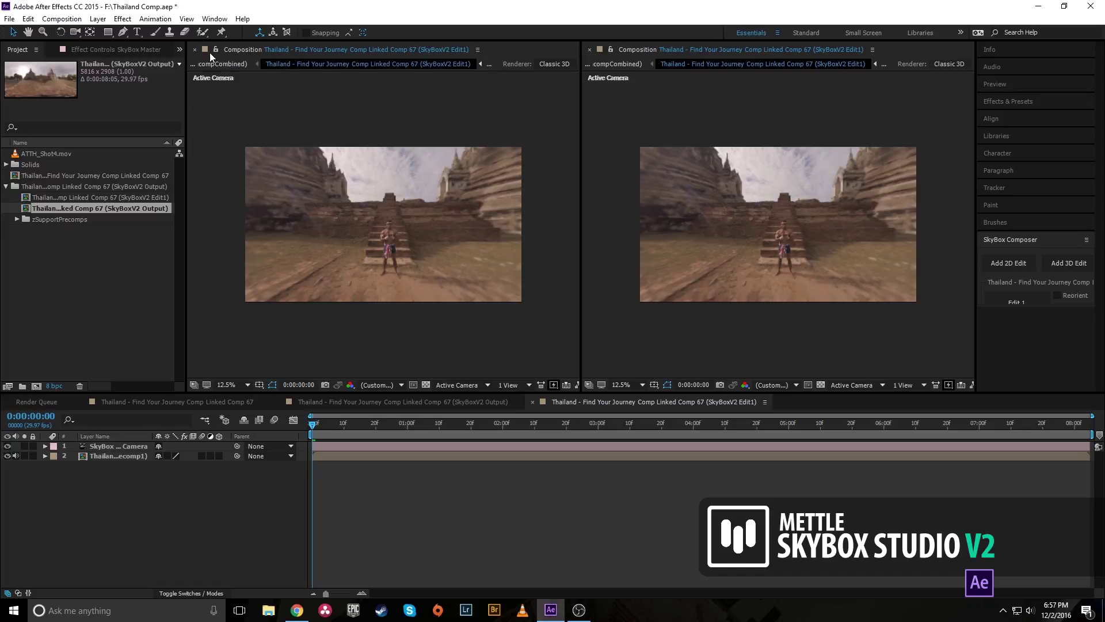
{"action": "left_click", "coordinate": [881, 64]}
{"action": "left_click", "coordinate": [784, 63]}
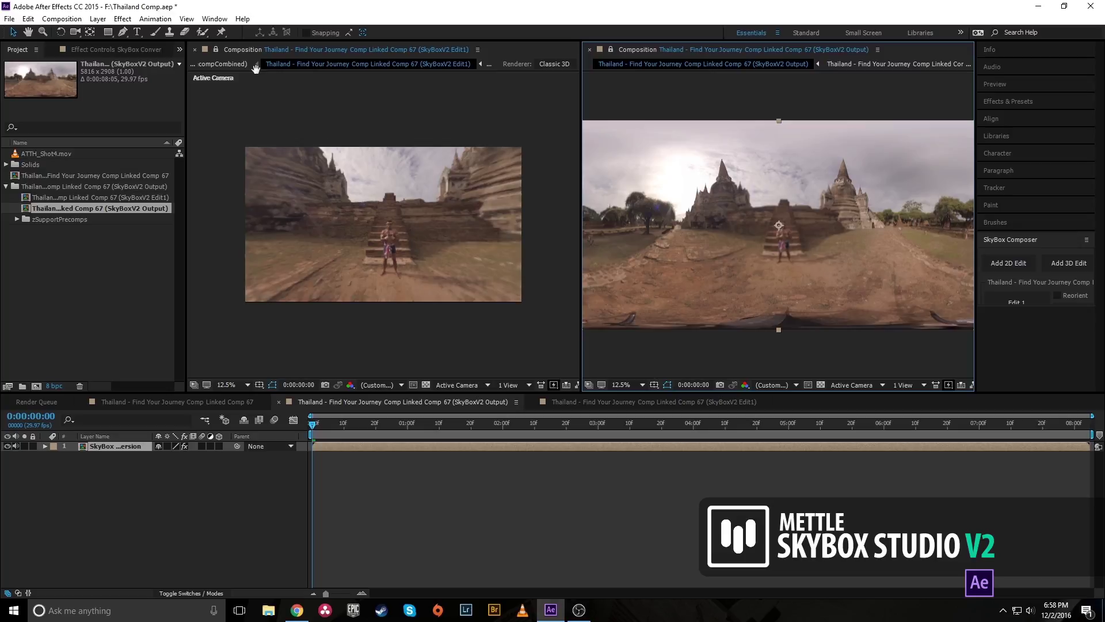
Orbit the Edit1 camera down and zoom in on the tripod, then return to the Selection tool
{"action": "left_click", "coordinate": [76, 32]}
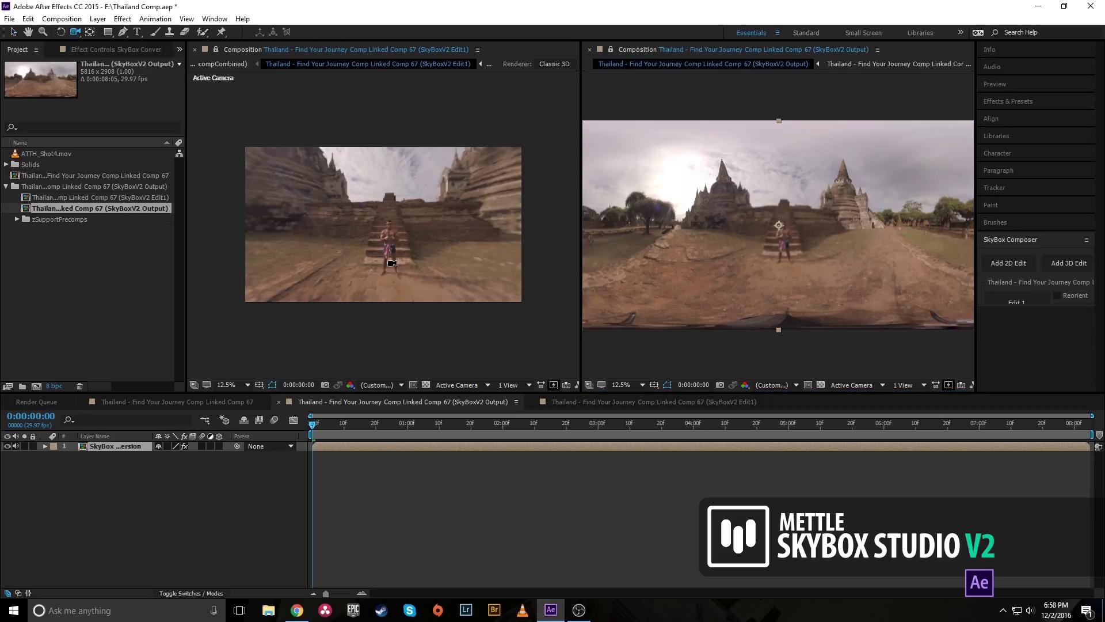
{"action": "left_click_drag", "start_coordinate": [389, 262], "coordinate": [392, 238]}
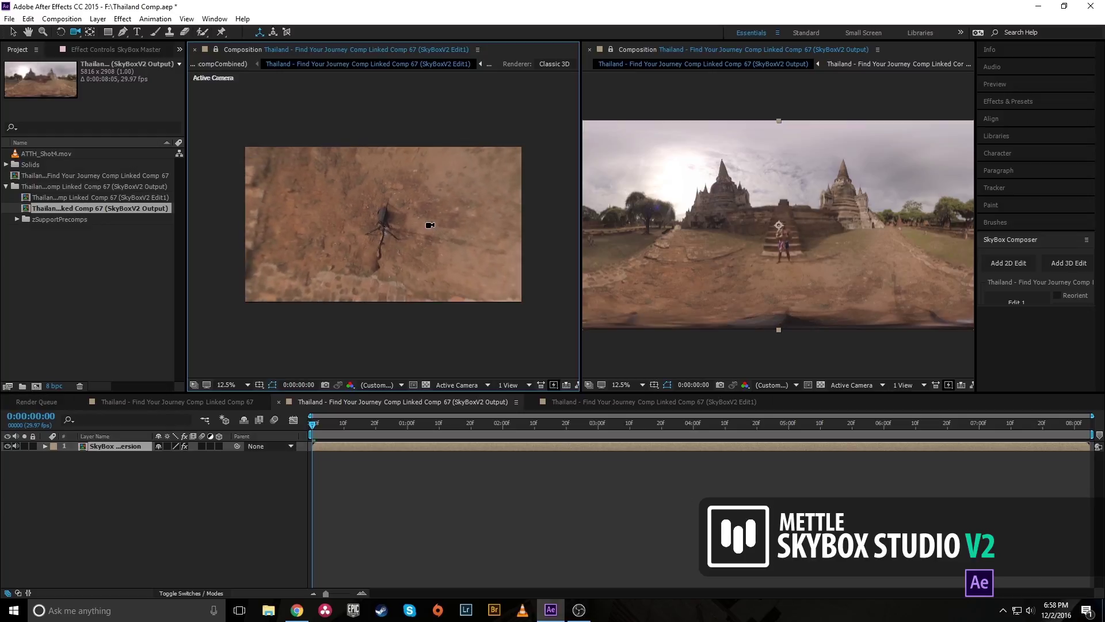
{"action": "scroll", "coordinate": [387, 201], "scroll_direction": "up", "scroll_amount": 2}
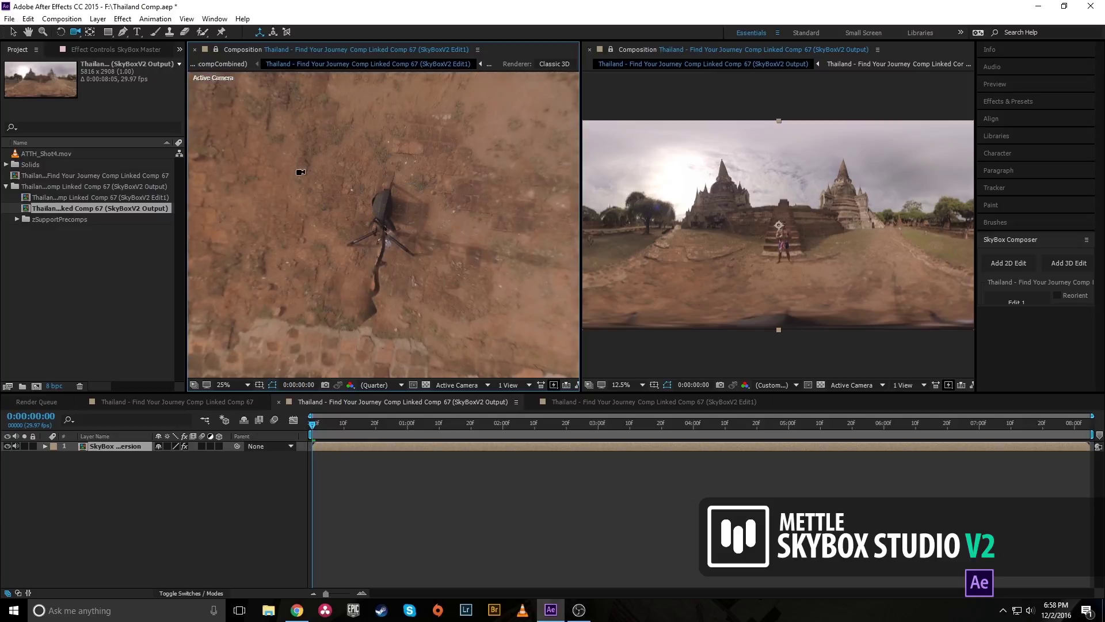
{"action": "left_click", "coordinate": [14, 34]}
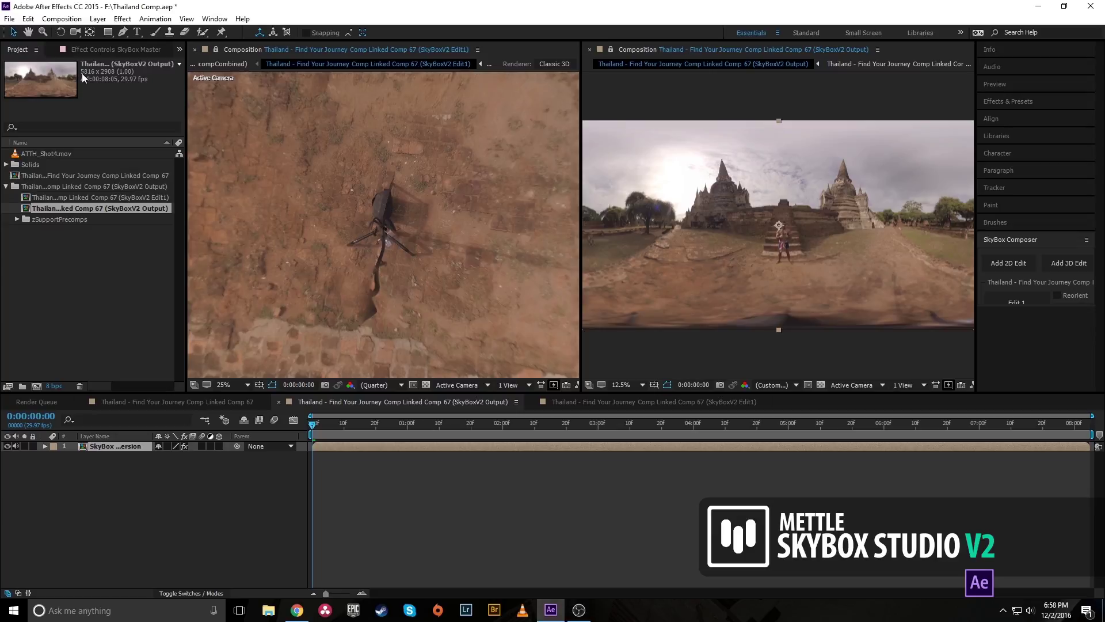
Open the footage layer in a Layer panel, docked and widened left of the comp viewers
{"action": "right_click", "coordinate": [430, 198]}
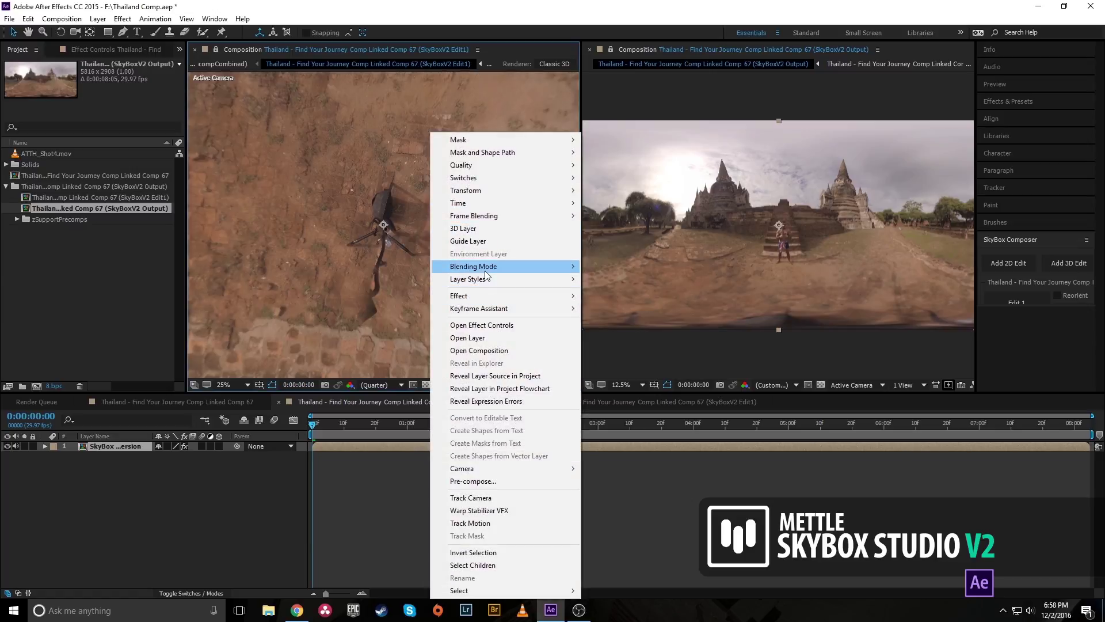
{"action": "left_click", "coordinate": [481, 338]}
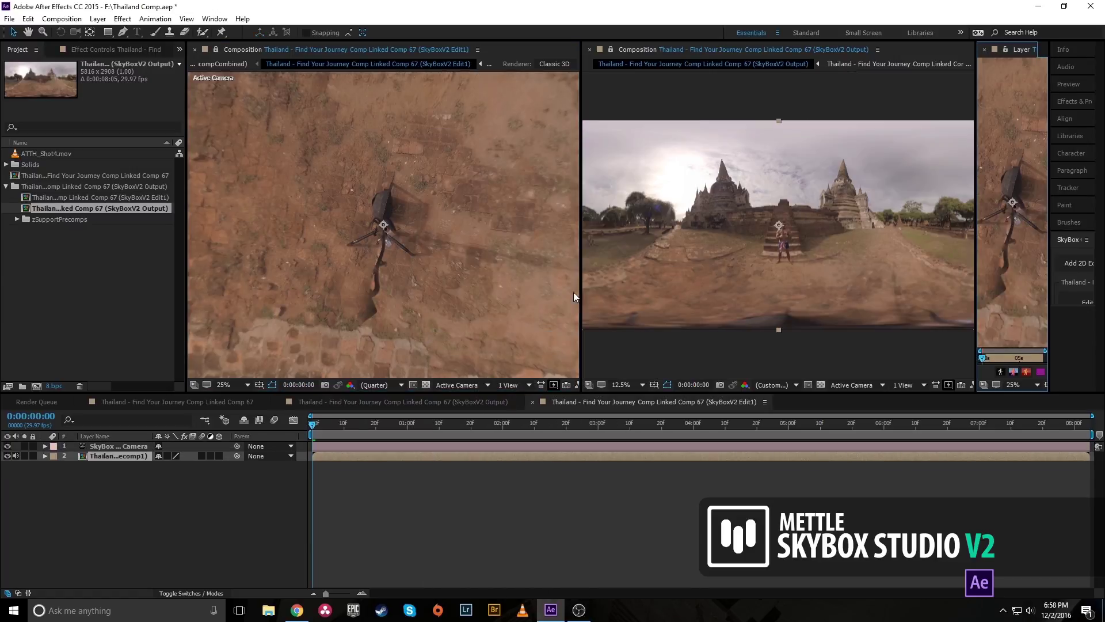
{"action": "left_click_drag", "start_coordinate": [976, 245], "coordinate": [850, 249]}
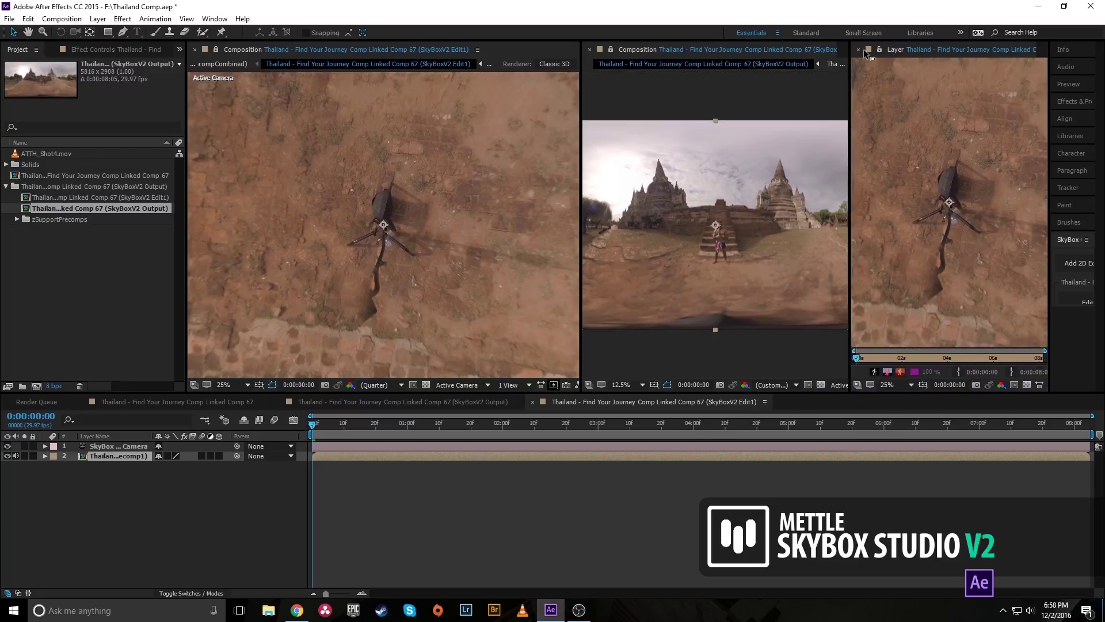
{"action": "left_click_drag", "start_coordinate": [863, 50], "coordinate": [280, 124]}
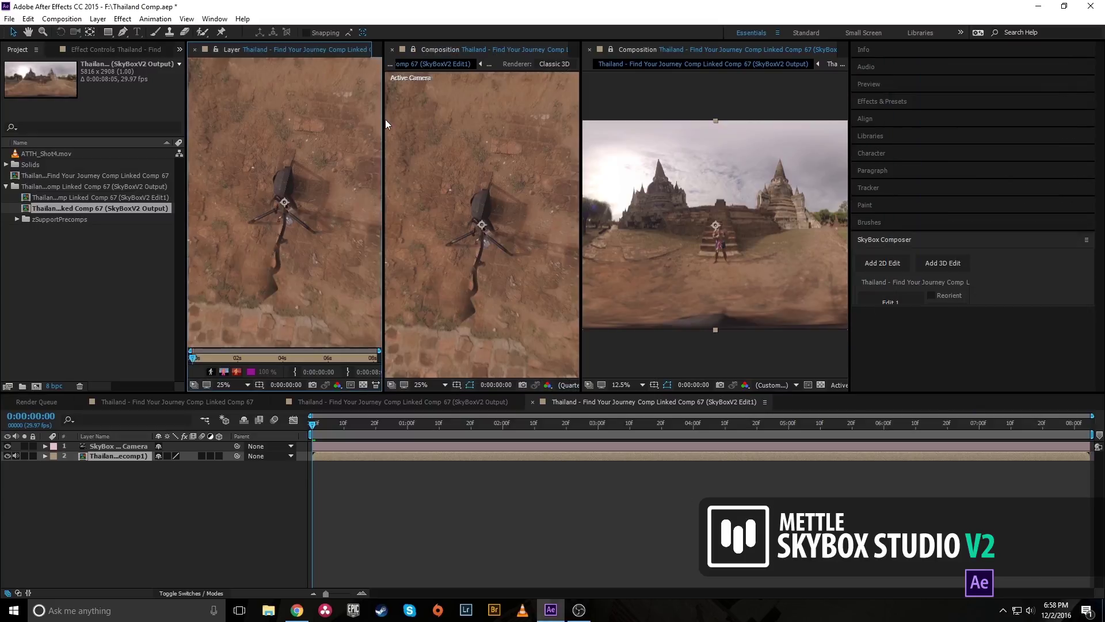
{"action": "left_click_drag", "start_coordinate": [382, 123], "coordinate": [418, 126]}
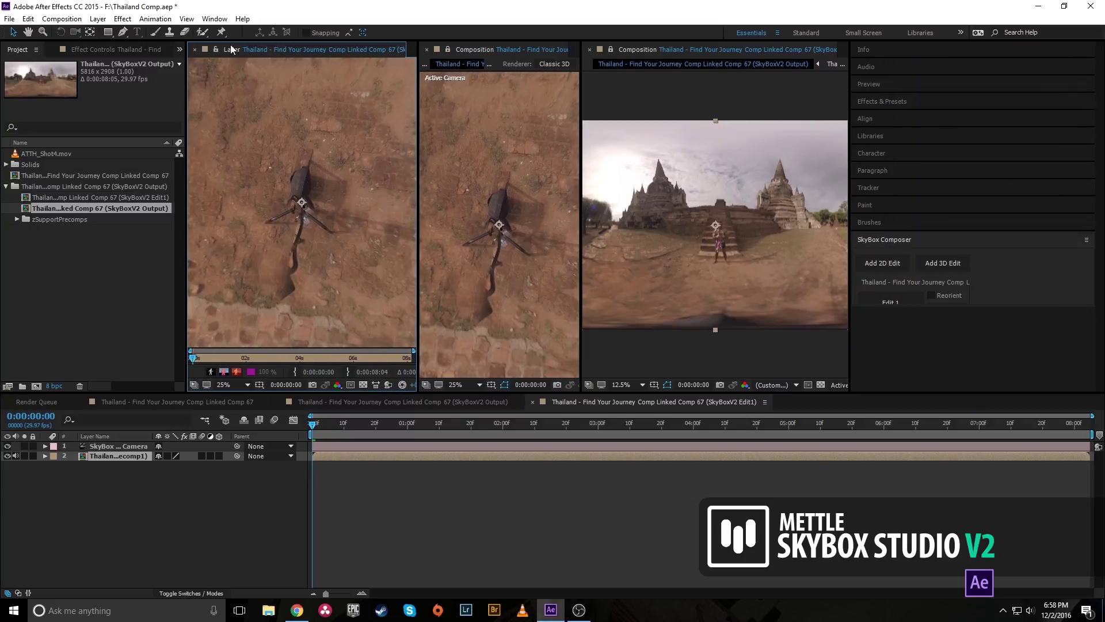
Paint clean ground over the tripod with the Clone Stamp tool
{"action": "left_click", "coordinate": [169, 32]}
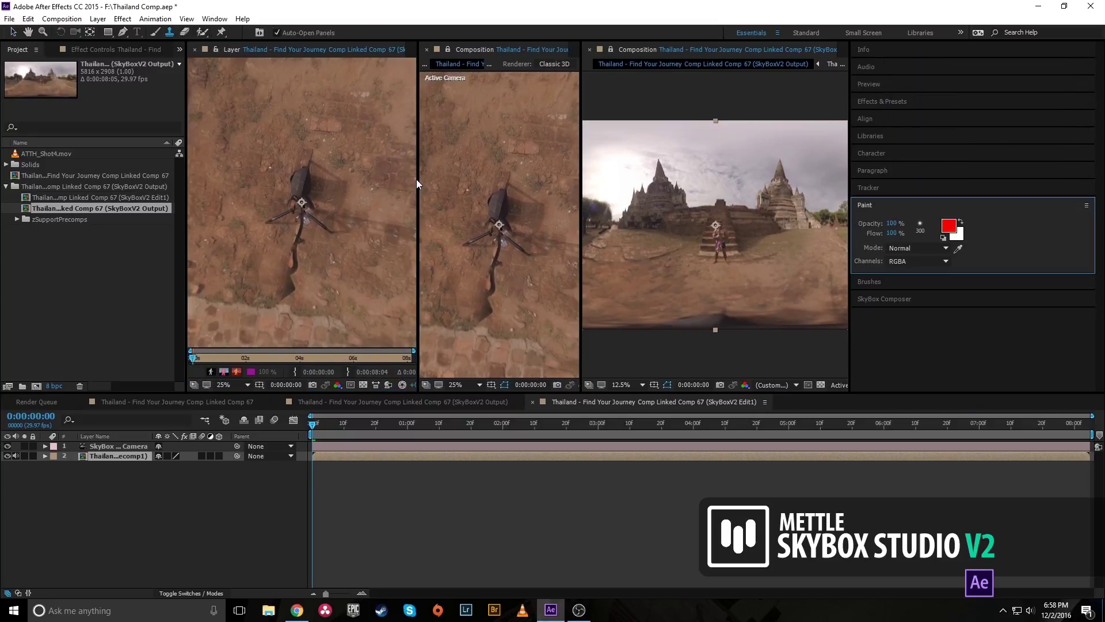
{"action": "left_click", "coordinate": [358, 170], "text": "alt"}
{"action": "mouse_move", "coordinate": [322, 168]}
{"action": "left_mouse_down"}
{"action": "mouse_move", "coordinate": [295, 177]}
{"action": "mouse_move", "coordinate": [341, 188]}
{"action": "mouse_move", "coordinate": [294, 175]}
{"action": "mouse_move", "coordinate": [298, 208]}
{"action": "mouse_move", "coordinate": [282, 200]}
{"action": "mouse_move", "coordinate": [308, 206]}
{"action": "mouse_move", "coordinate": [274, 216]}
{"action": "mouse_move", "coordinate": [328, 227]}
{"action": "mouse_move", "coordinate": [283, 229]}
{"action": "mouse_move", "coordinate": [304, 230]}
{"action": "mouse_move", "coordinate": [282, 294]}
{"action": "mouse_move", "coordinate": [292, 264]}
{"action": "left_mouse_up"}
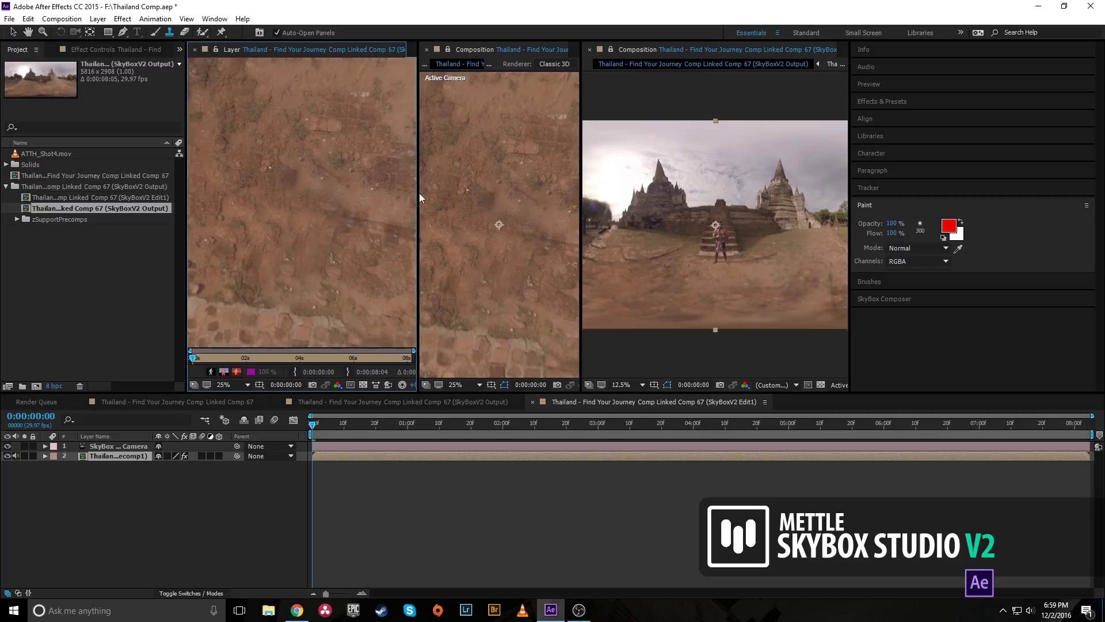
{"action": "left_click", "coordinate": [195, 49]}
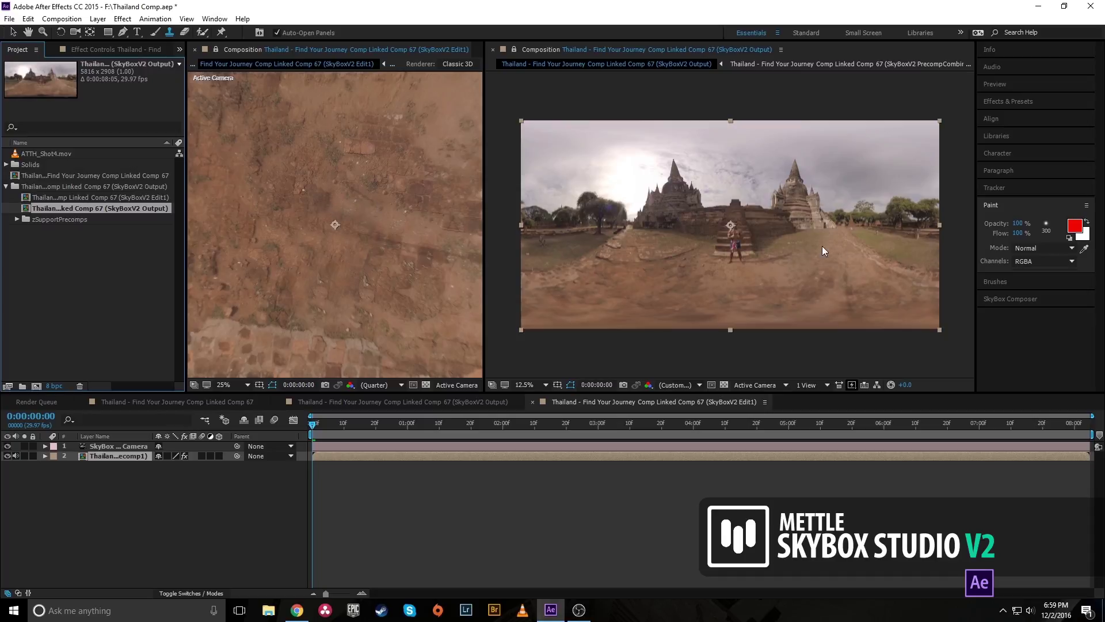
Deselect the layer in the SkyBoxV2 Output viewer to view the tripod-free ground
{"action": "left_click", "coordinate": [789, 92]}
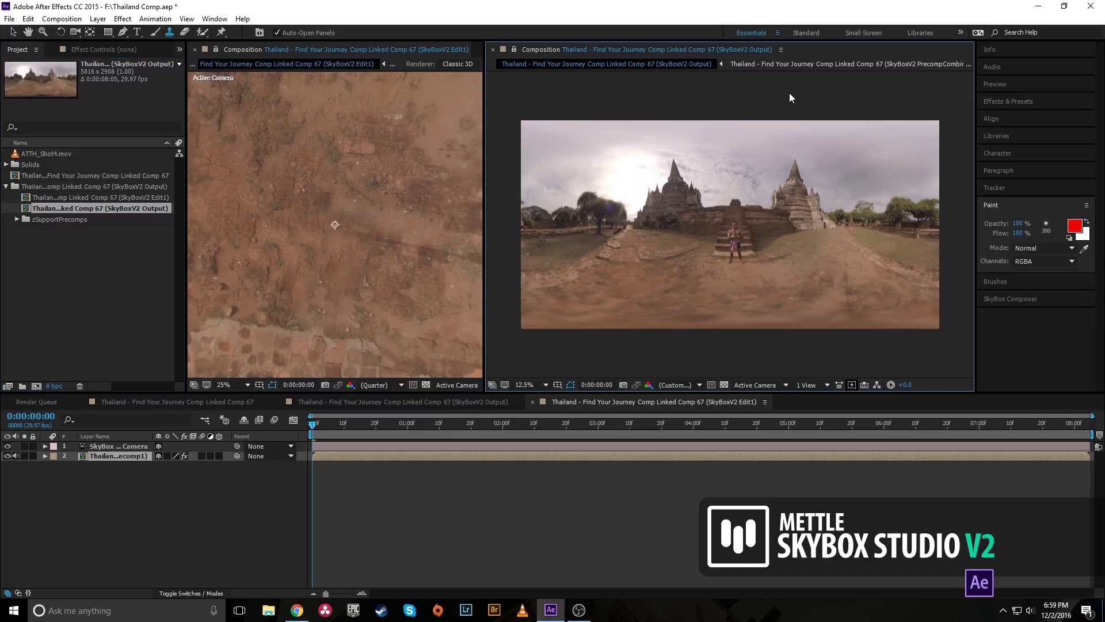